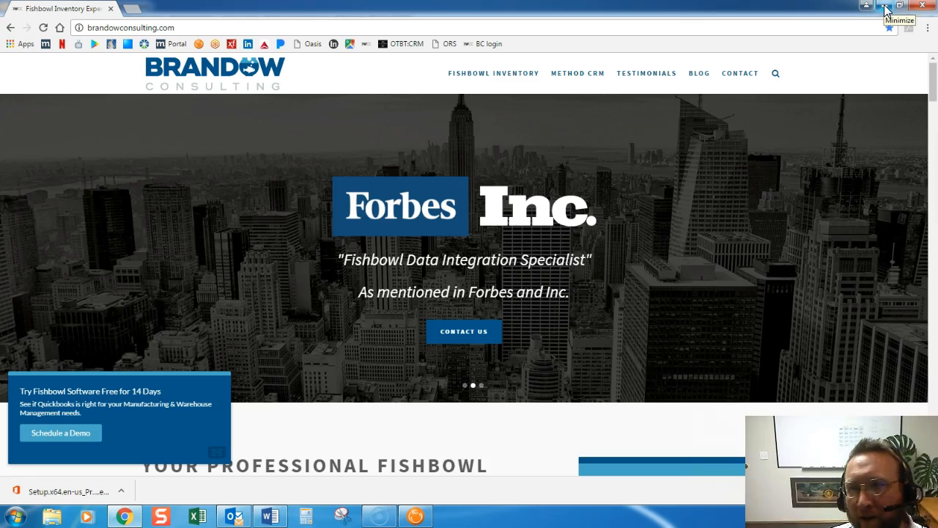
Switch to Fishbowl Client, open the User Group and User setup modules, and return to User Group.
left_click(885, 9)
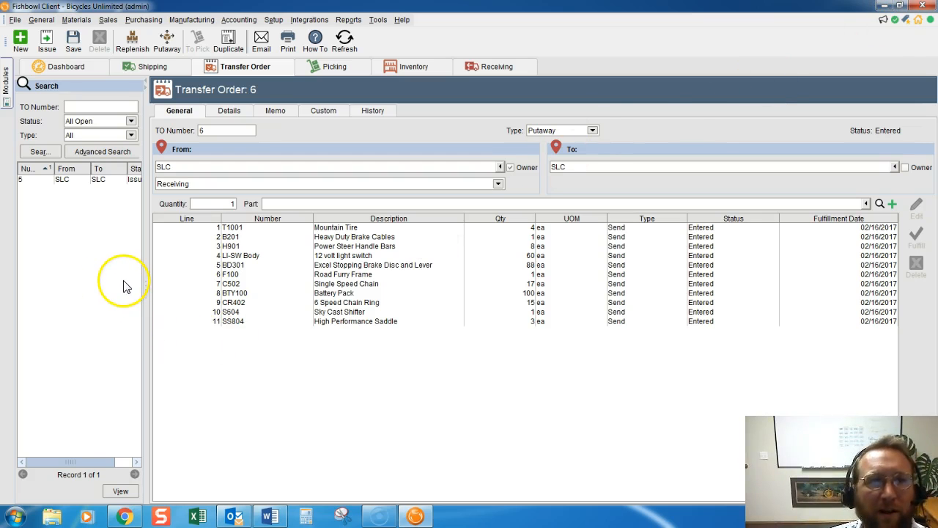
left_click(274, 20)
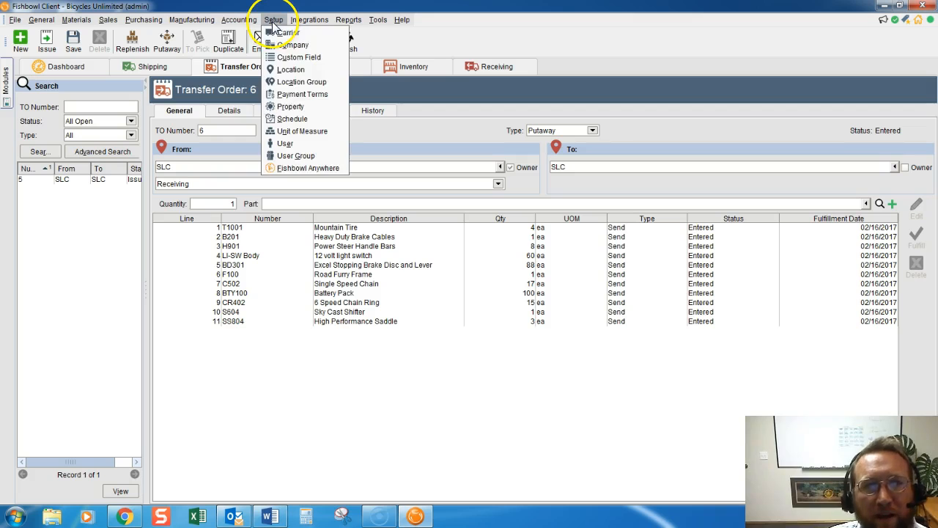
left_click(286, 156)
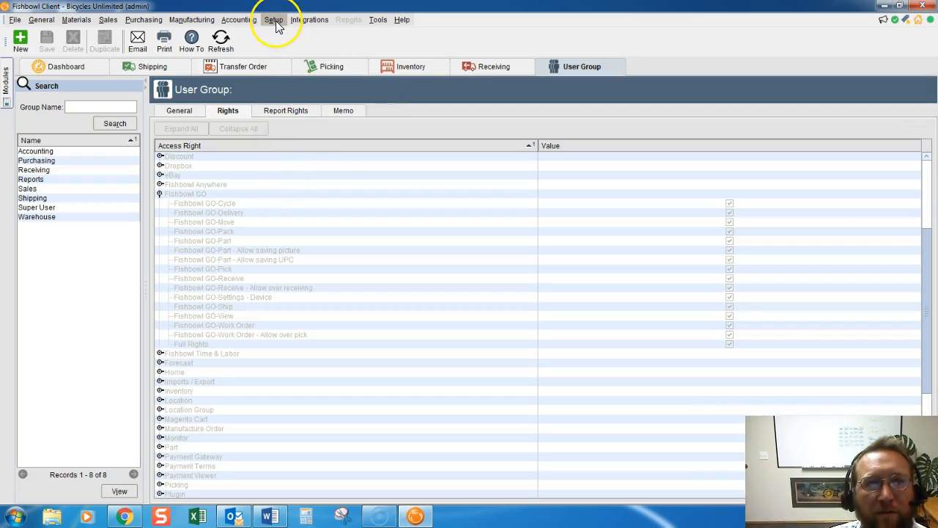
left_click(274, 20)
left_click(285, 143)
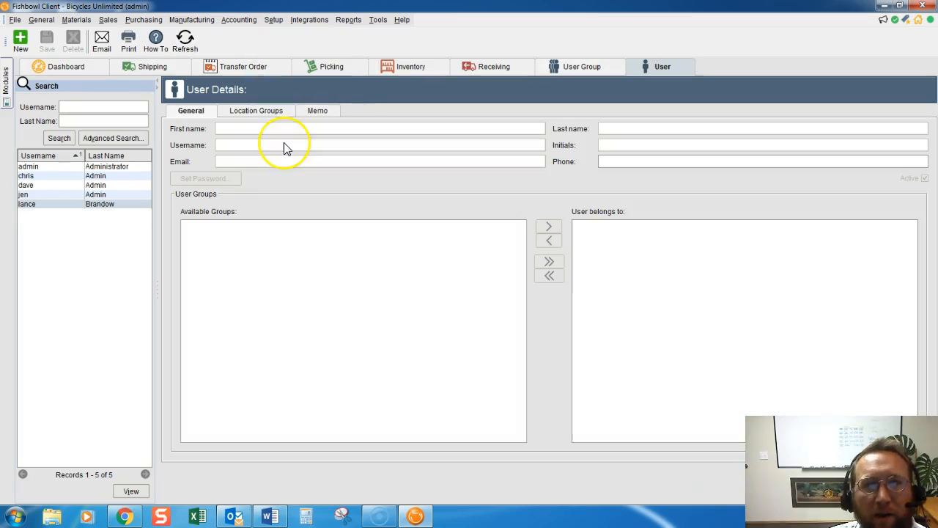
left_click(579, 70)
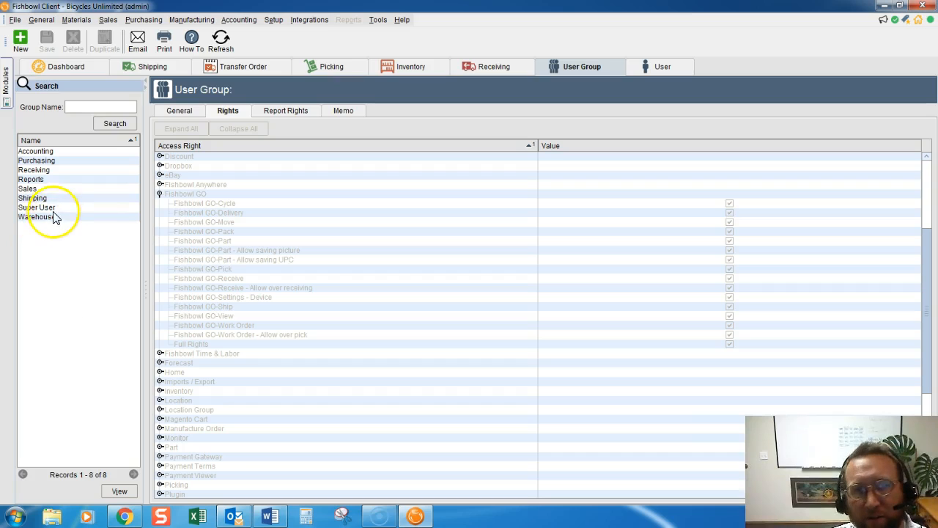
Browse the Accounting, Purchasing and Receiving groups and open the Super User group to view its access rights.
left_click(41, 151)
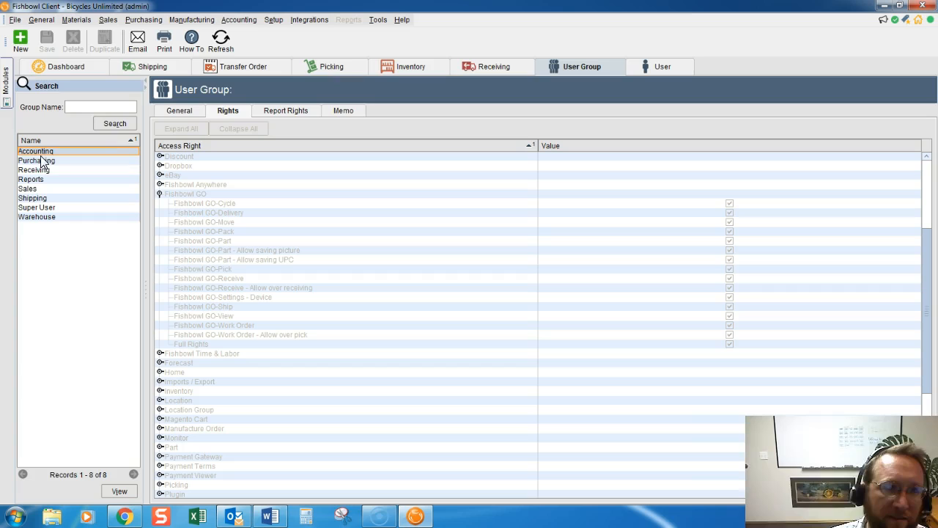
left_click(41, 158)
left_click(38, 169)
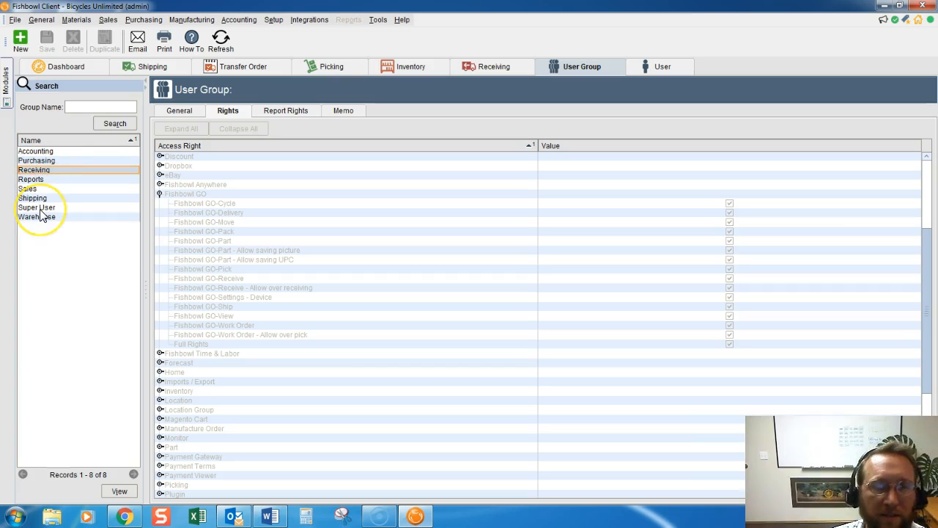
left_click(41, 208)
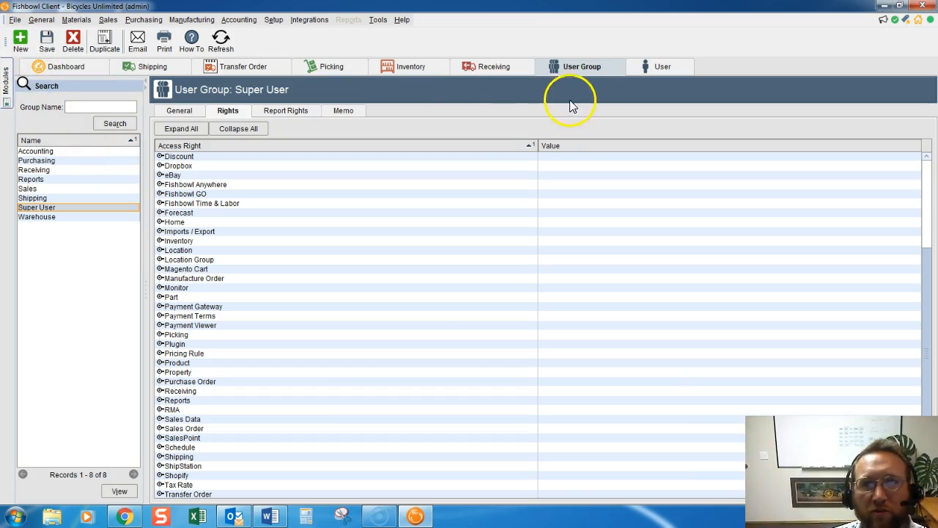
Create a new user group named "Test Roll" and save it.
left_click(21, 44)
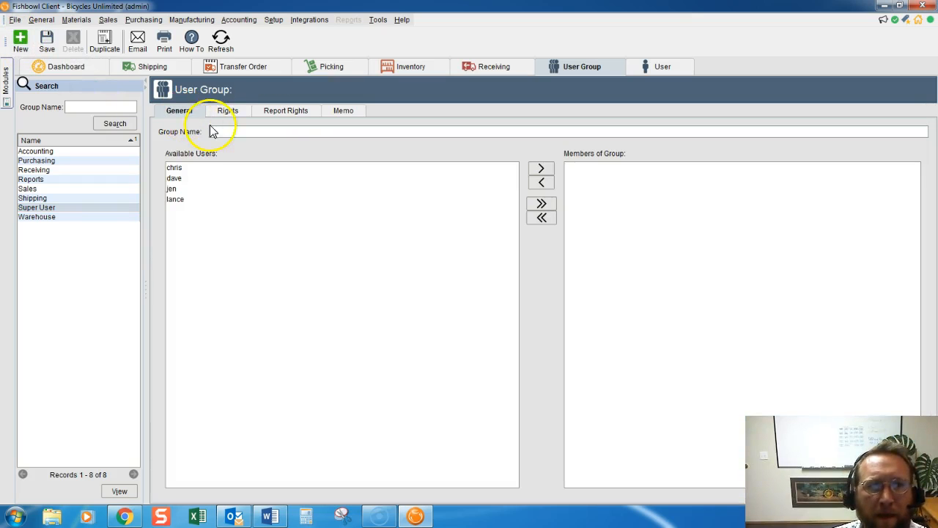
left_click(213, 132)
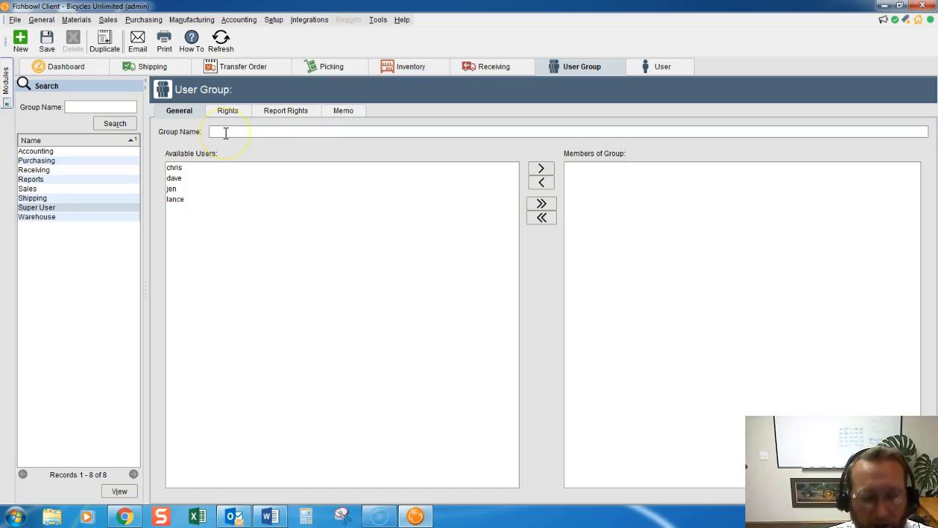
type("Test Roll")
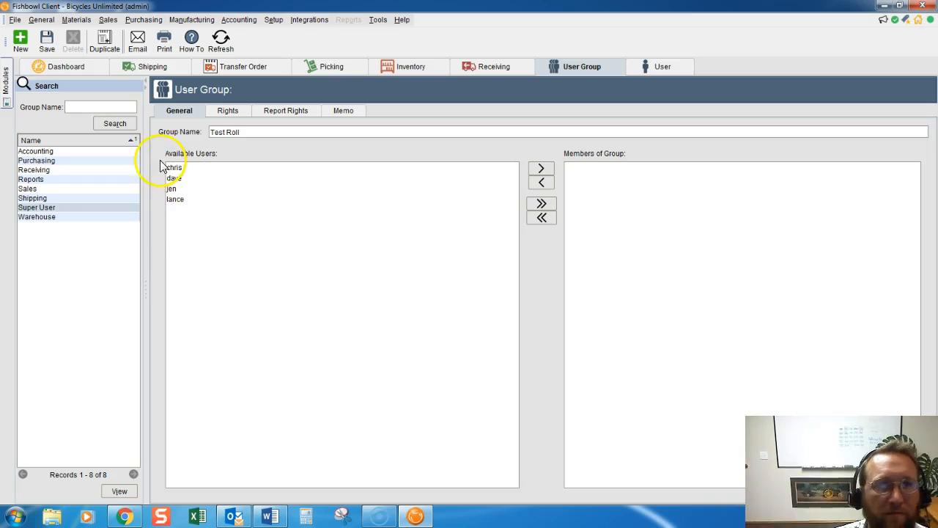
left_click(45, 45)
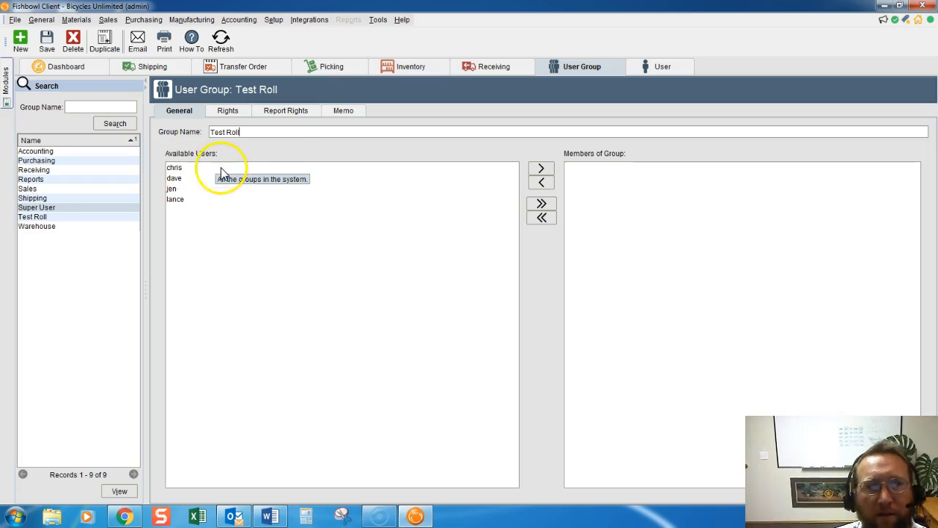
Add the last user in the available users list to the Test Roll group's members.
left_click(176, 191)
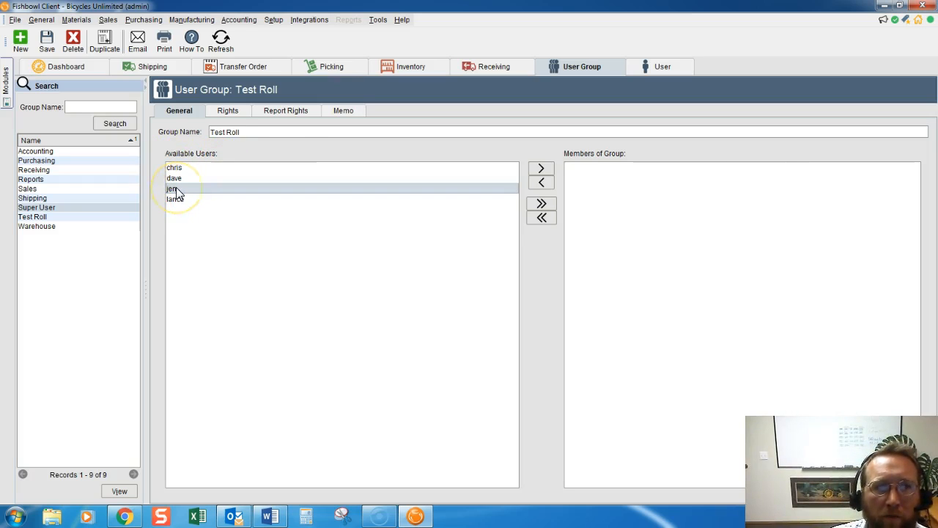
left_click(176, 200)
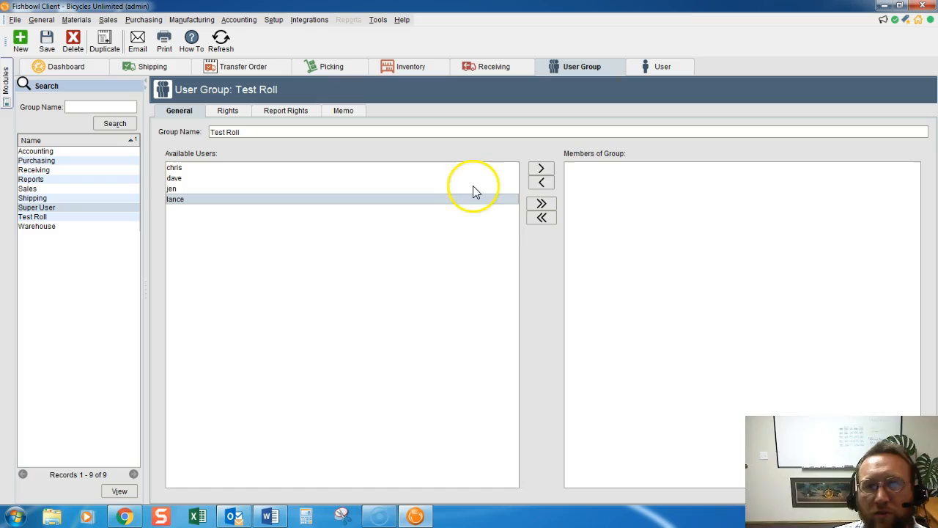
left_click(540, 171)
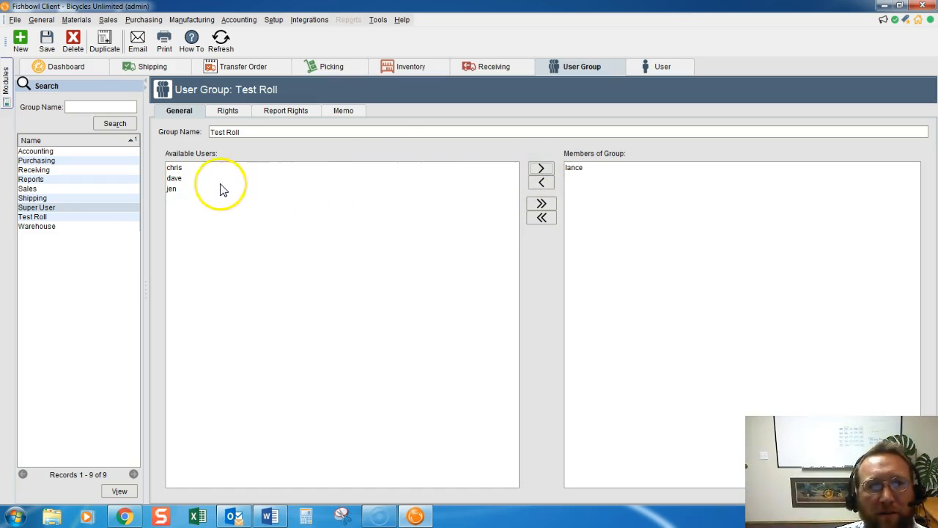
Open the Test Roll group's access rights with every module category expanded and examine the list.
left_click(227, 111)
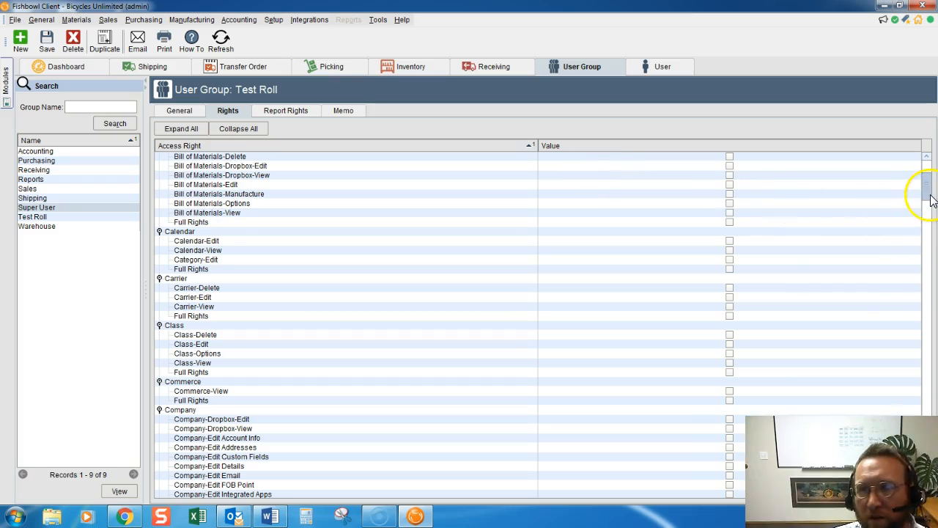
left_click_drag(935, 192, 931, 181)
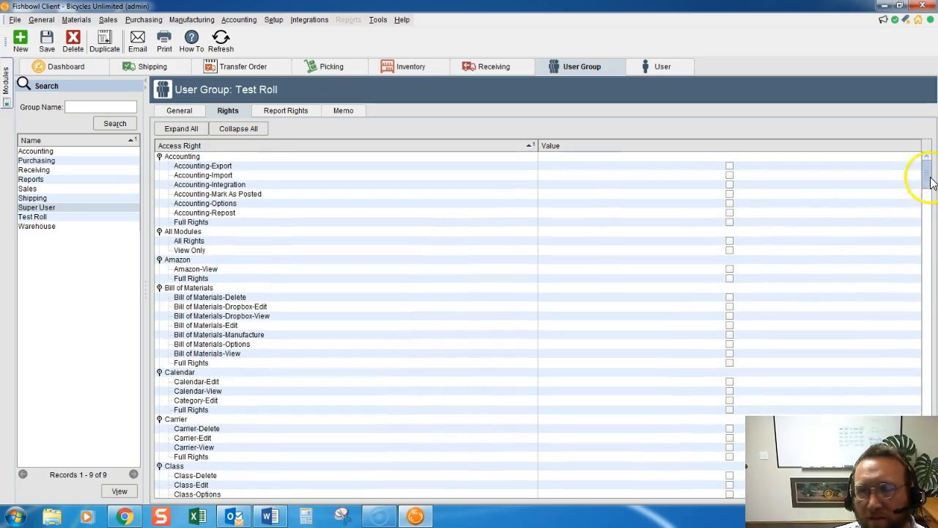
left_click(183, 134)
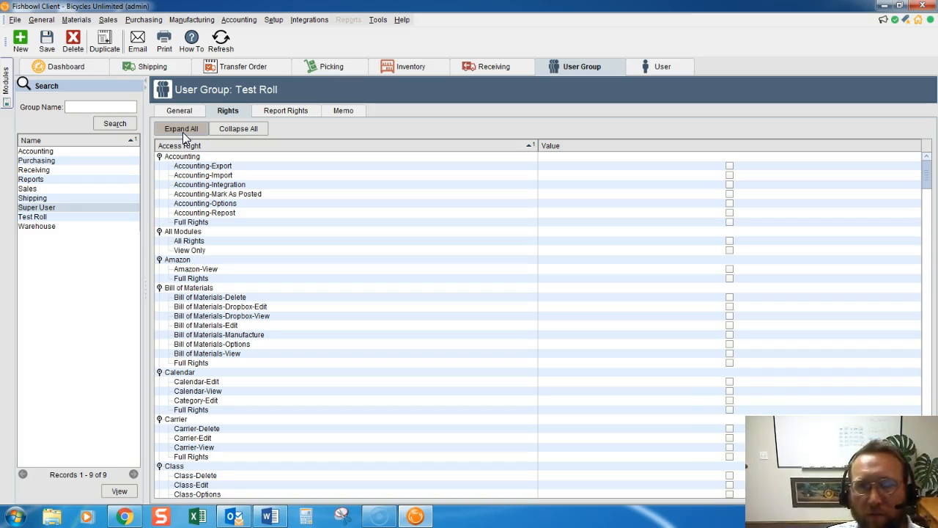
Collapse all access right categories and sort them by Access Right in ascending order.
left_click(176, 159)
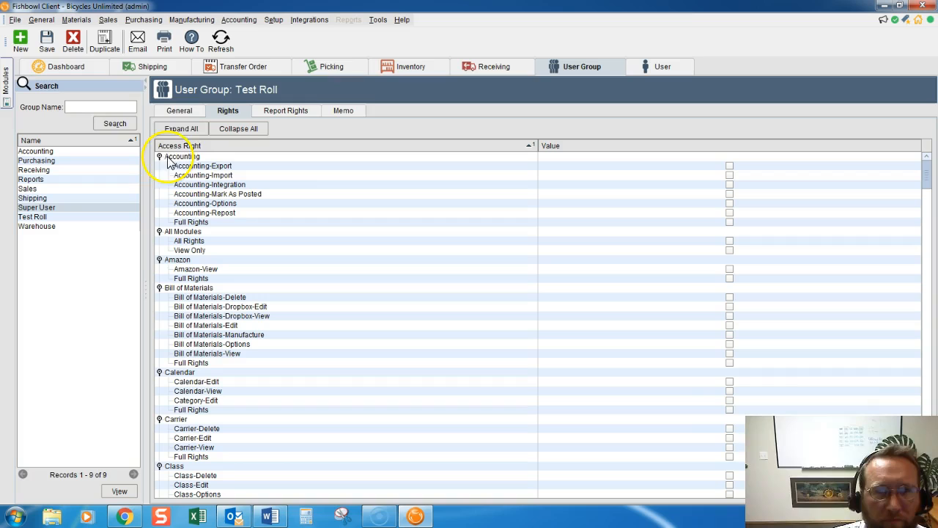
left_click(180, 147)
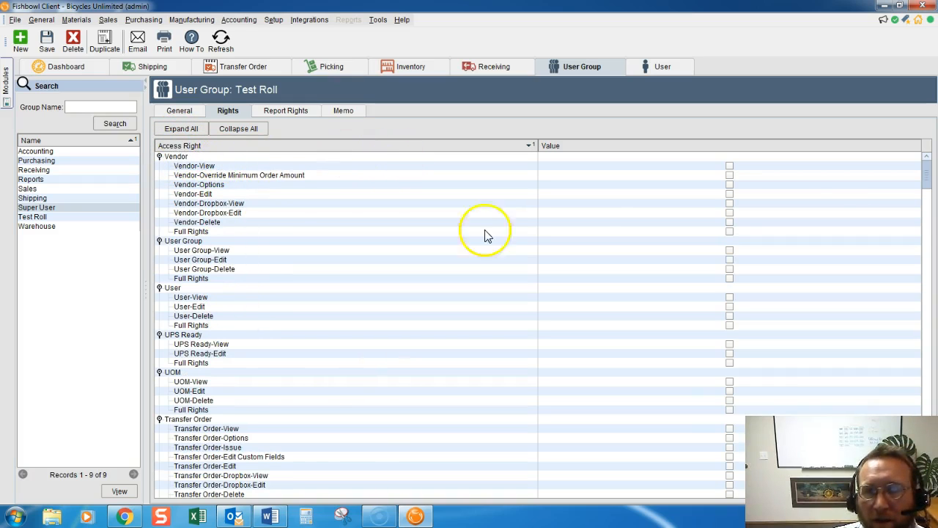
mouse_move(928, 177)
left_mouse_down()
mouse_move(931, 227)
mouse_move(929, 177)
left_mouse_up()
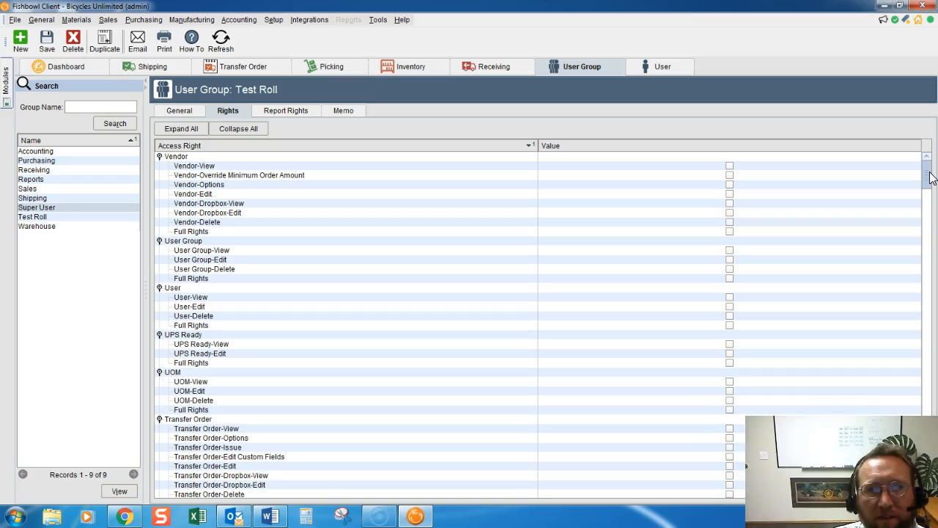
left_click_drag(930, 181, 929, 173)
left_click(249, 146)
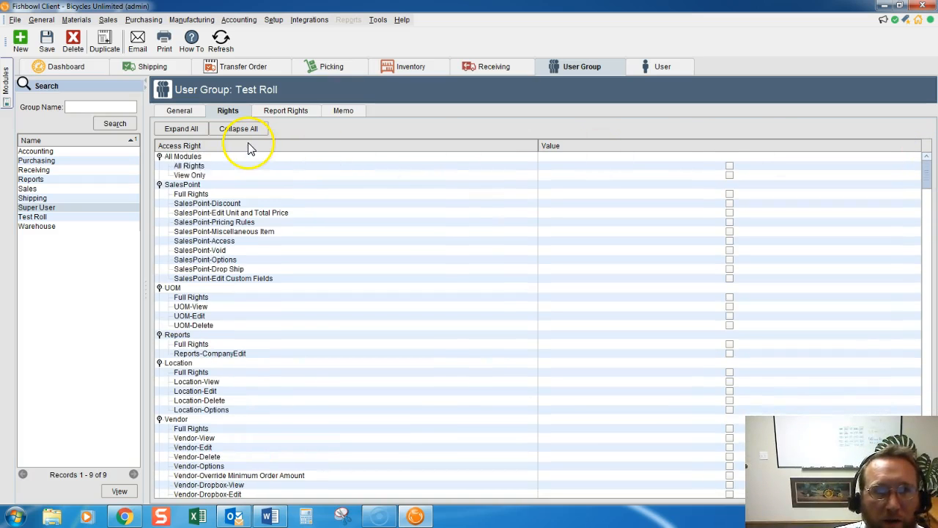
left_click(225, 127)
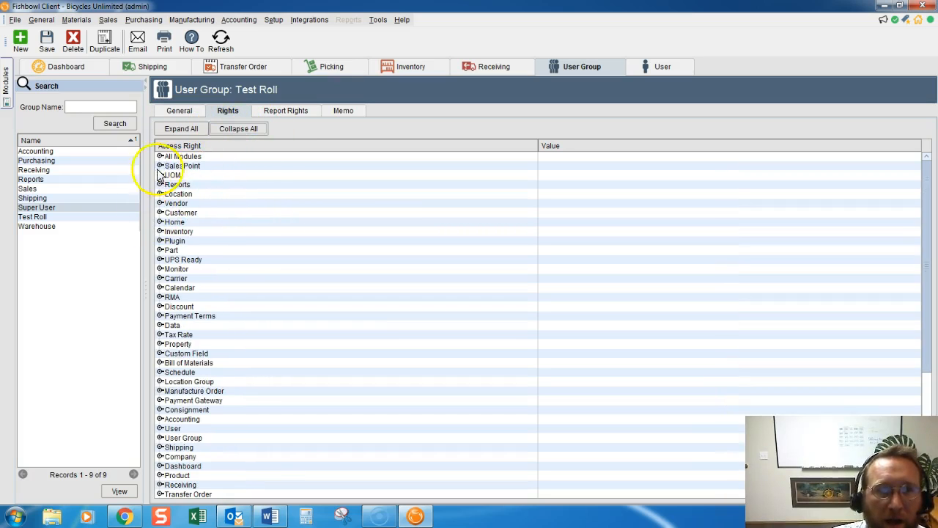
left_click(204, 147)
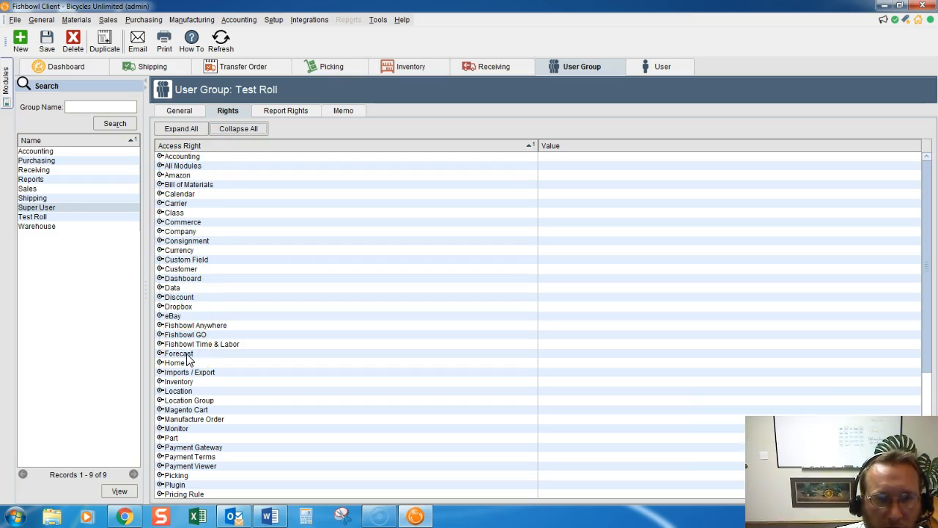
Expand the Receiving category for the Test Roll group and toggle its Full Rights option.
scroll(187, 421, "down", 4)
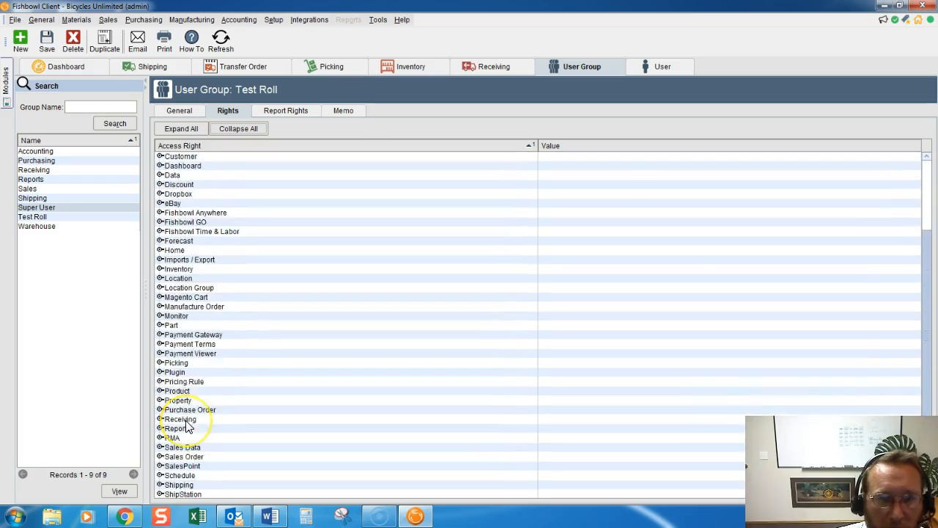
scroll(188, 425, "down", 2)
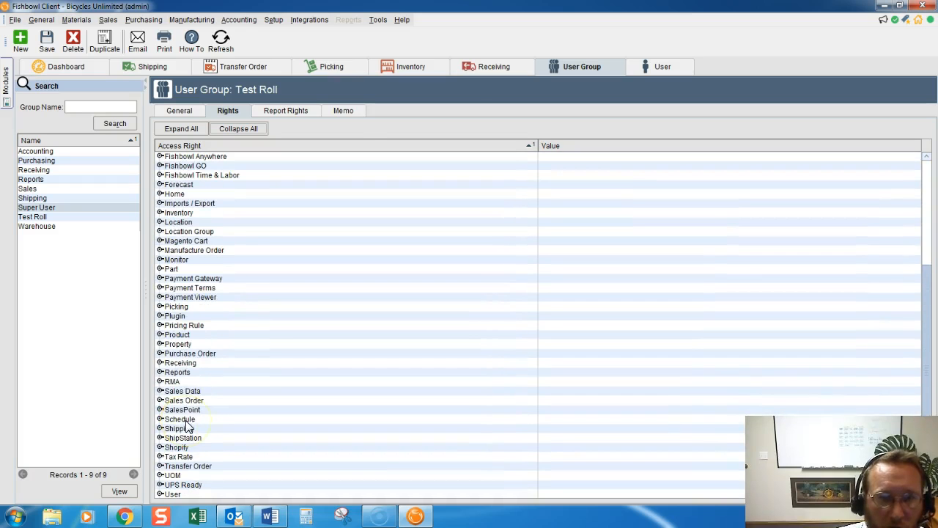
left_click(169, 362)
left_click(159, 363)
left_click(159, 362)
left_click(159, 362)
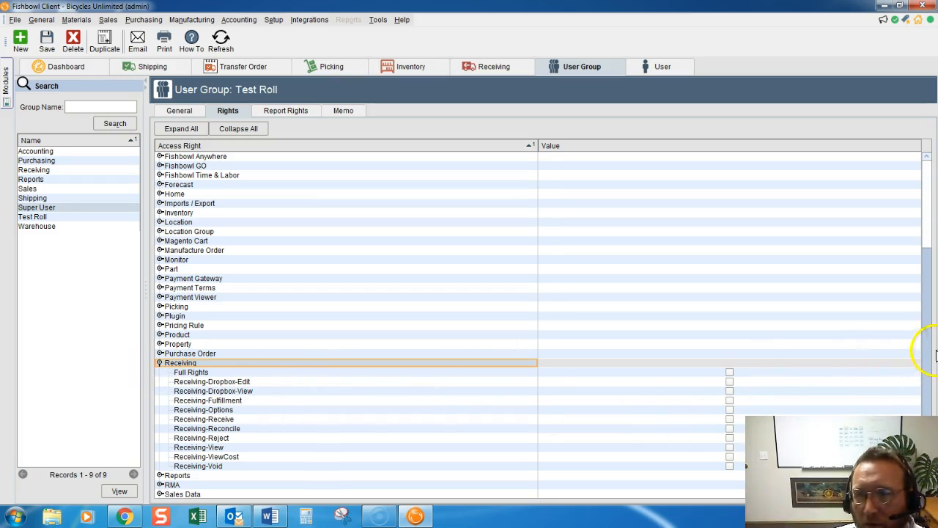
left_click(729, 373)
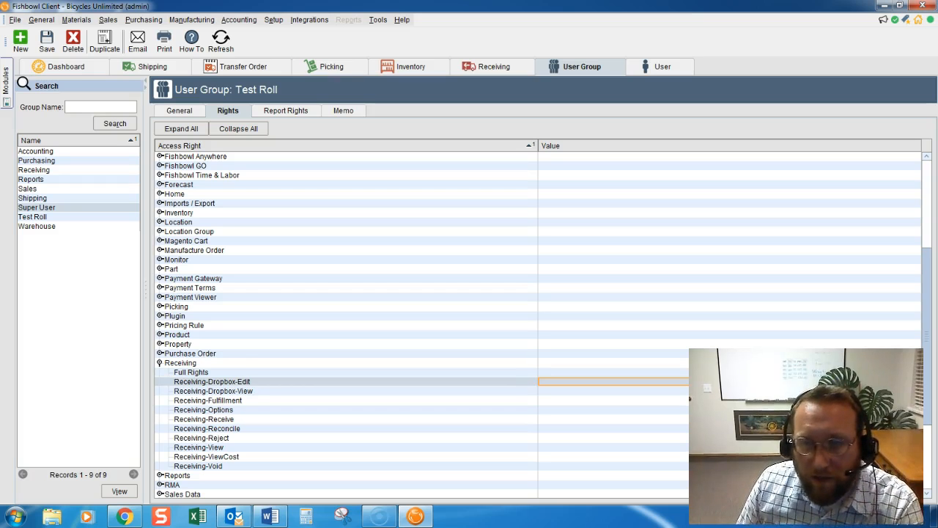
Toggle the Receiving-Reconcile and Receiving-Fulfillment rights for the Test Roll group.
left_click(235, 428)
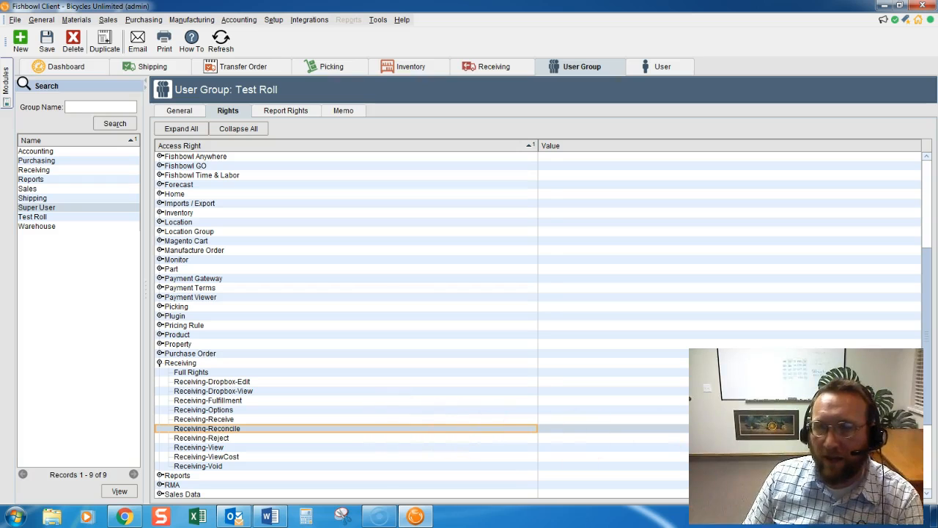
left_click(730, 428)
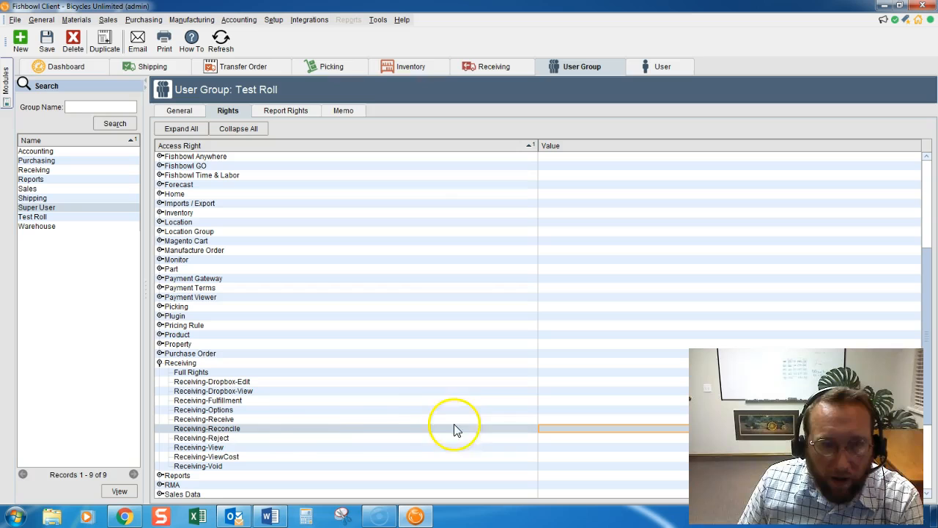
left_click(241, 401)
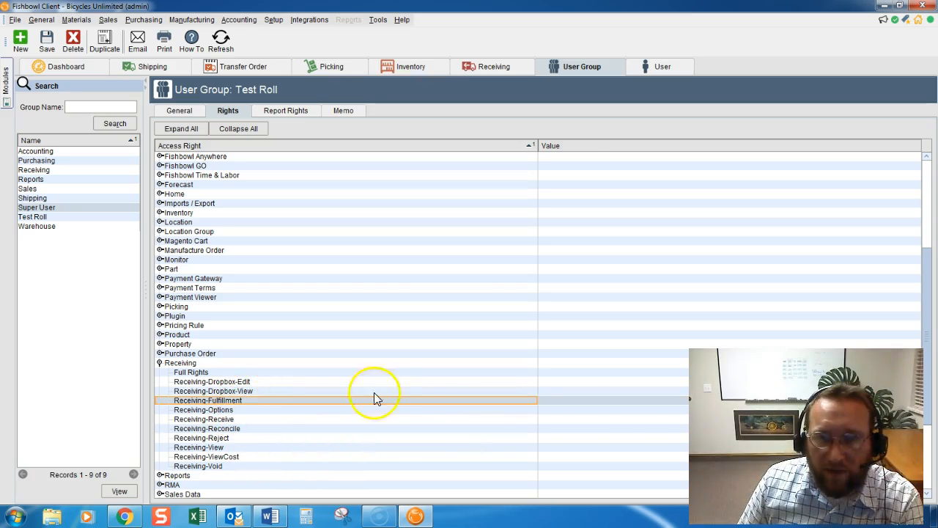
left_click(730, 400)
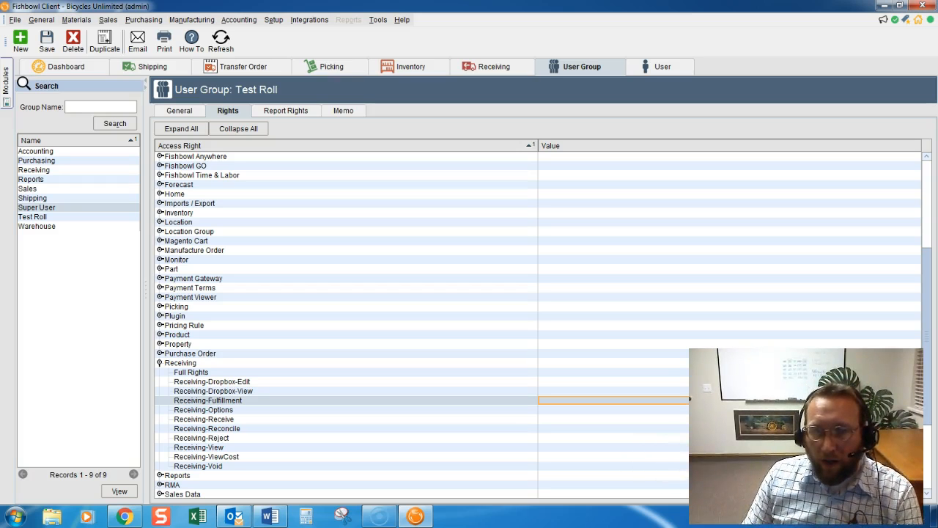
Review the Receiving-Options, Receiving-Receive and Receiving-Reconcile rights in the Receiving category.
key("Down")
key("Down")
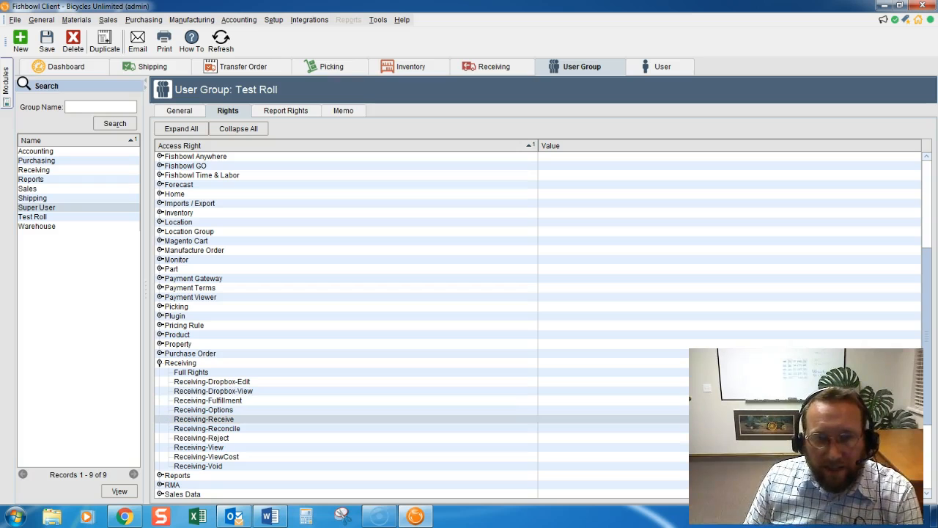
key("Down")
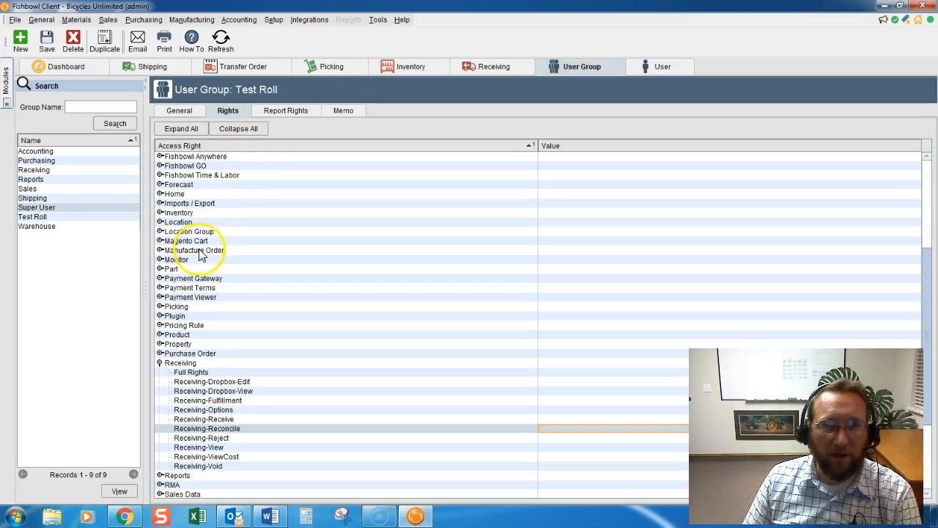
scroll(194, 245, "up", 1)
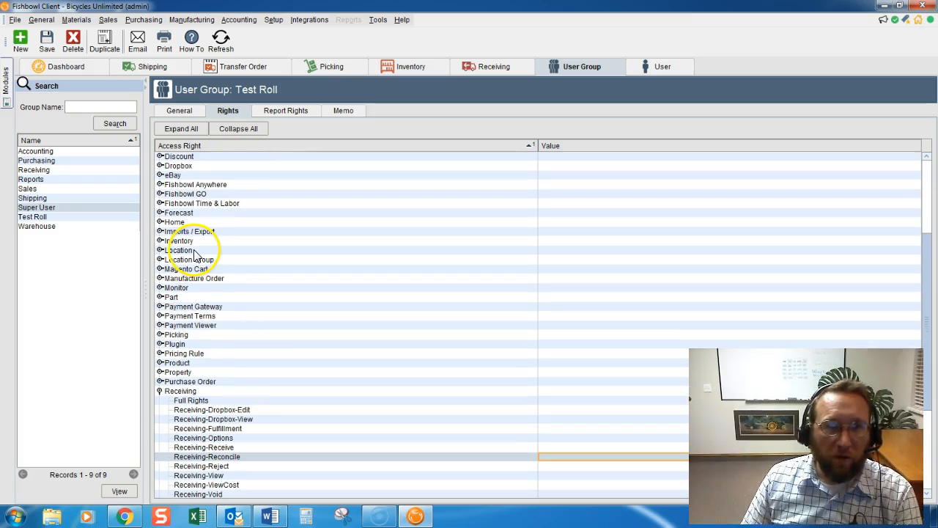
Expand the Manufacture Order category and grant the Test Roll group Full Rights in it.
left_click(161, 278)
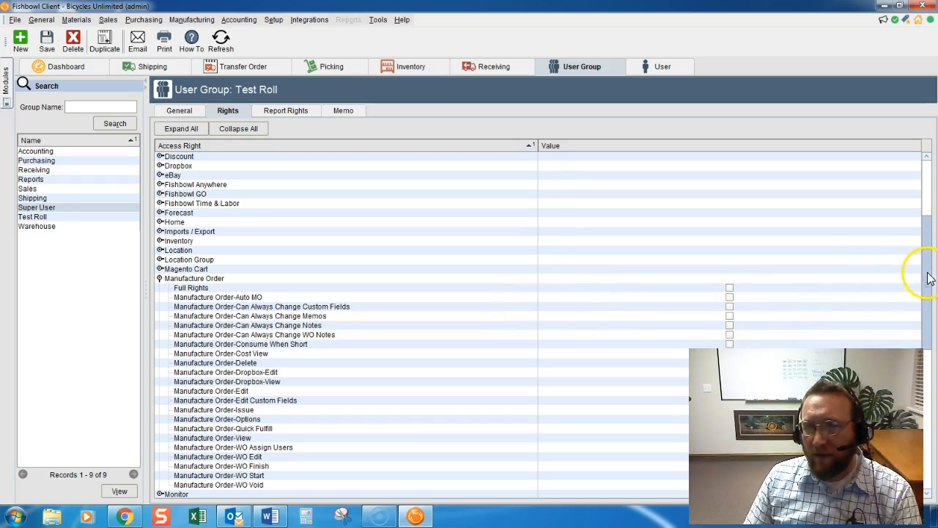
left_click_drag(925, 273, 929, 303)
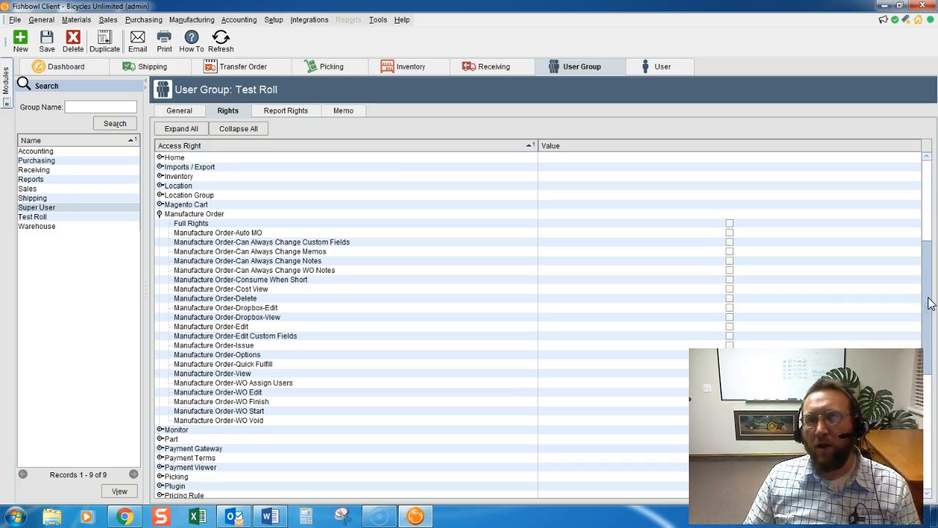
left_click(812, 308)
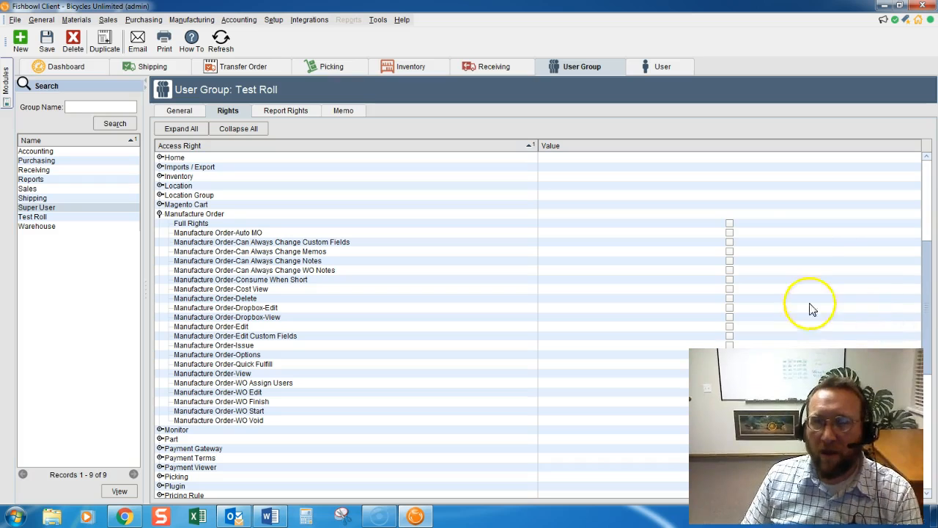
left_click(730, 223)
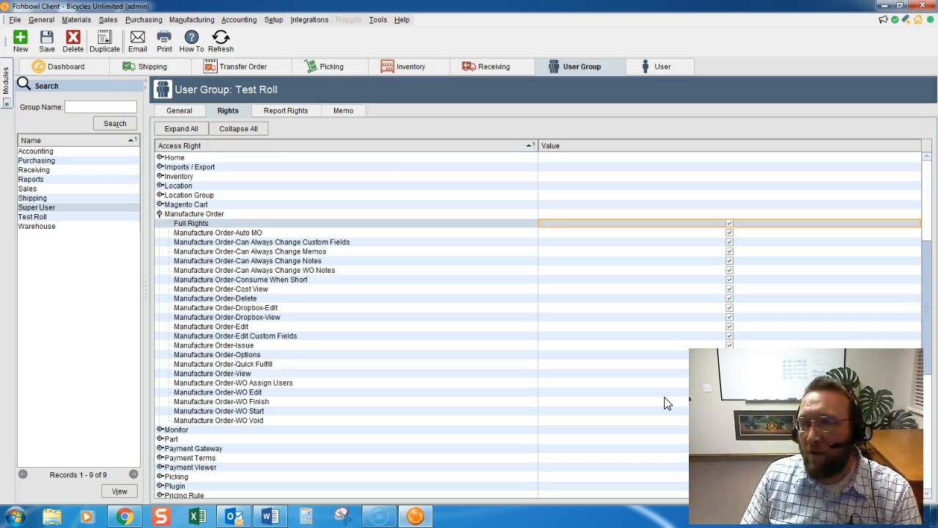
Remove the Manufacture Order-Consume When Short right from the Test Roll group and save the group.
left_click(299, 280)
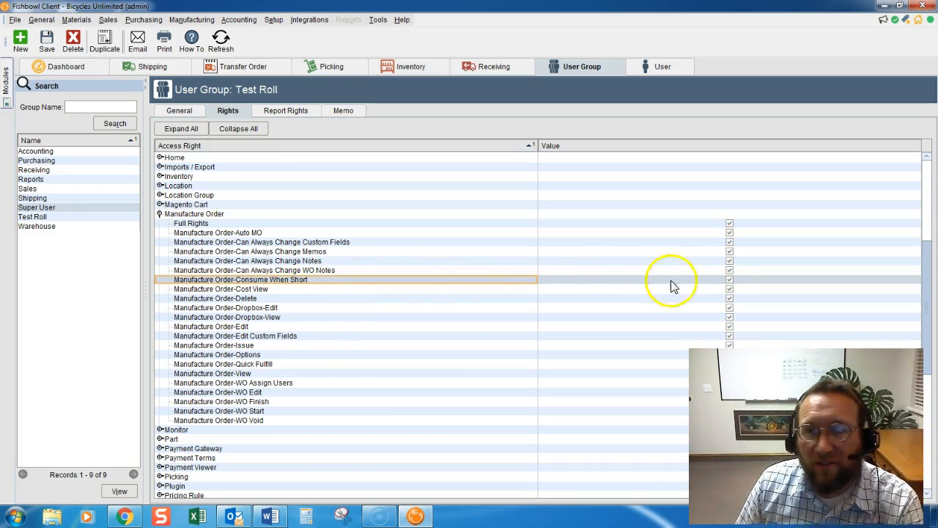
left_click(729, 280)
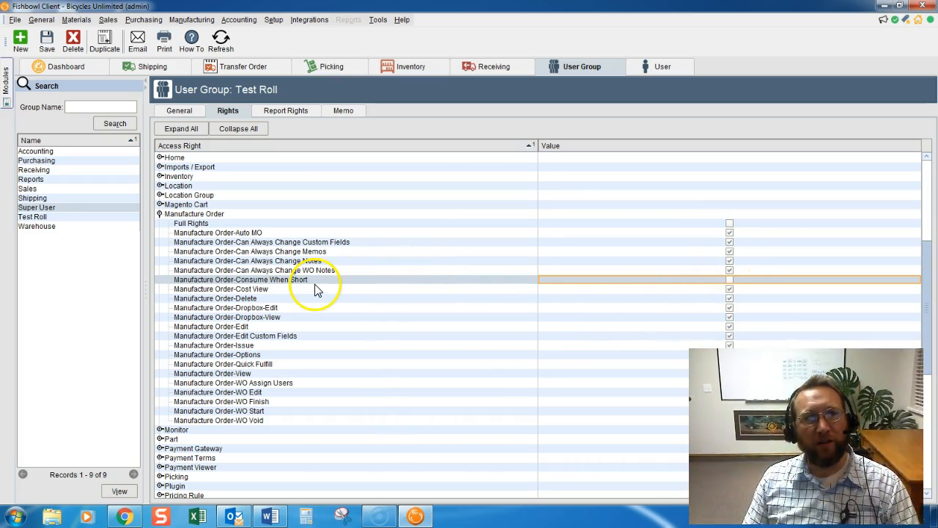
left_click(46, 40)
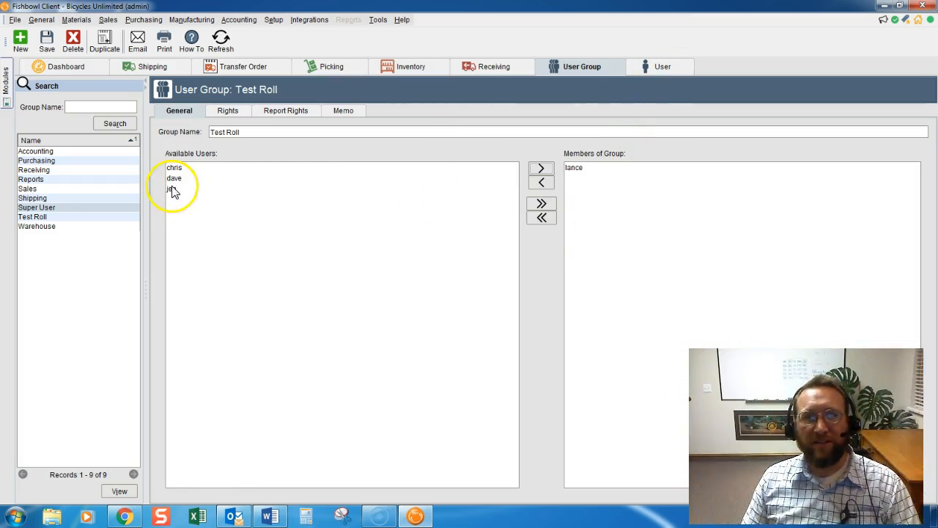
Start a new user record in the User module and view its Change Password dialog without setting a password.
left_click(652, 69)
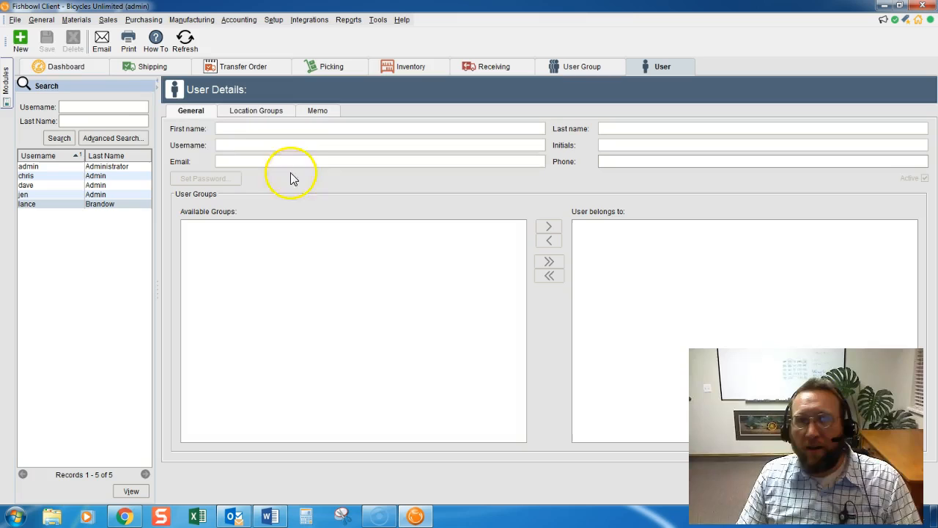
left_click(17, 42)
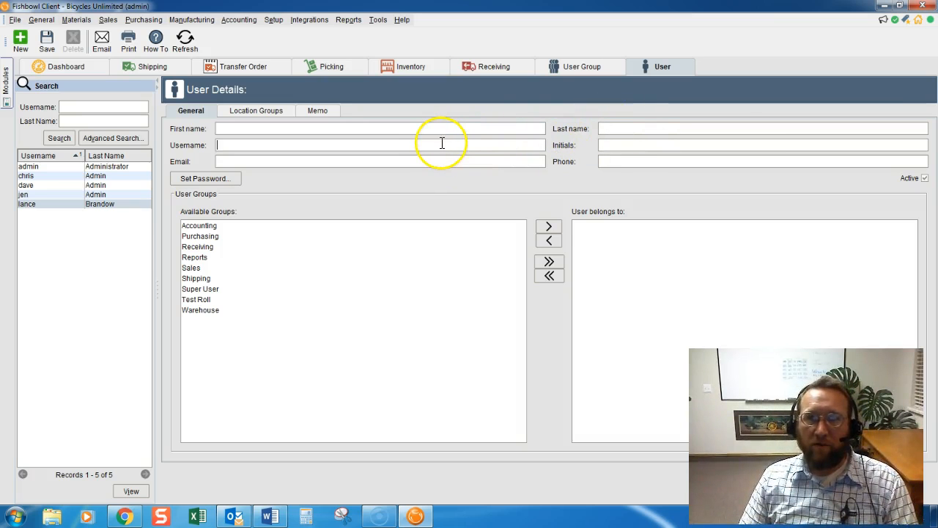
left_click(364, 149)
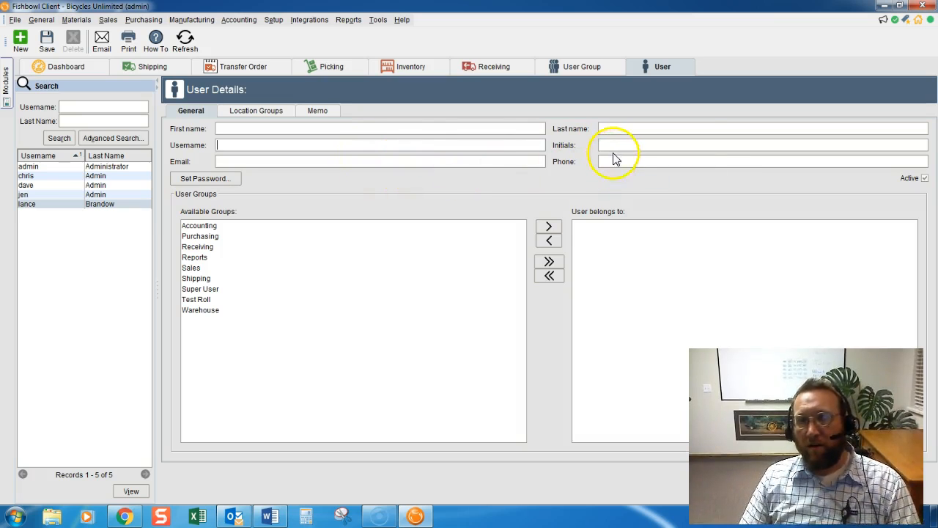
left_click(221, 182)
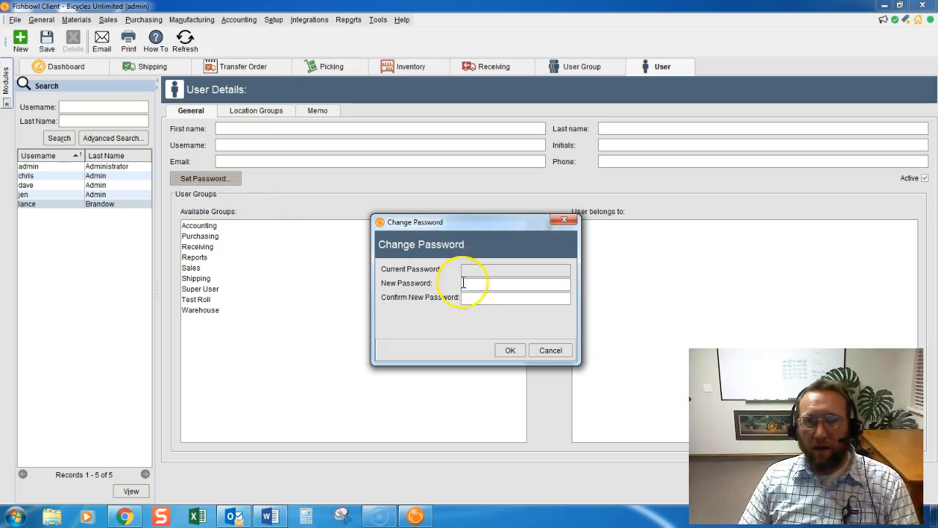
left_click(563, 222)
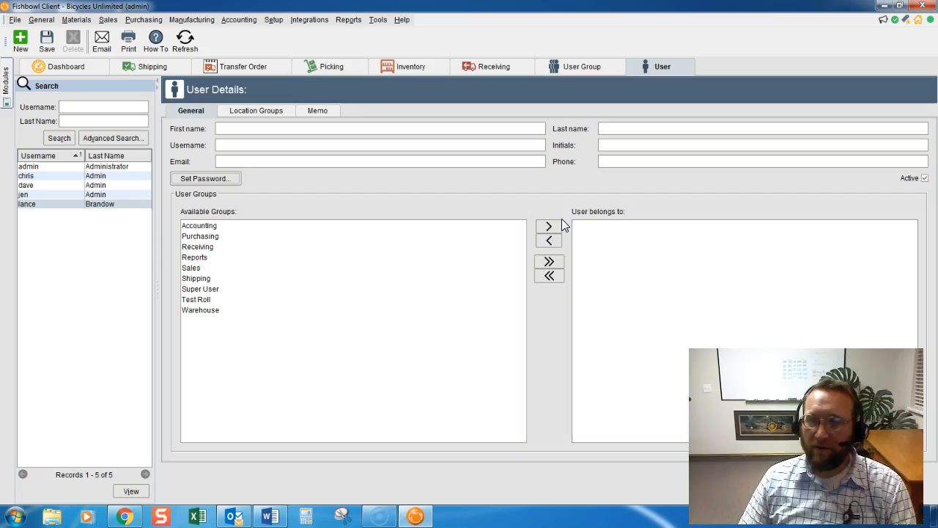